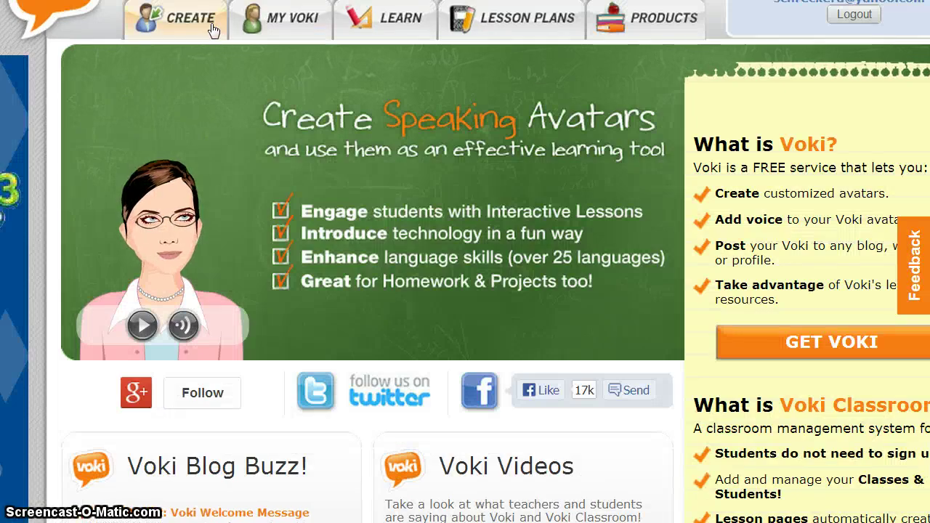
Open the Voki avatar editor from the CREATE tab at the top of the site
click(212, 28)
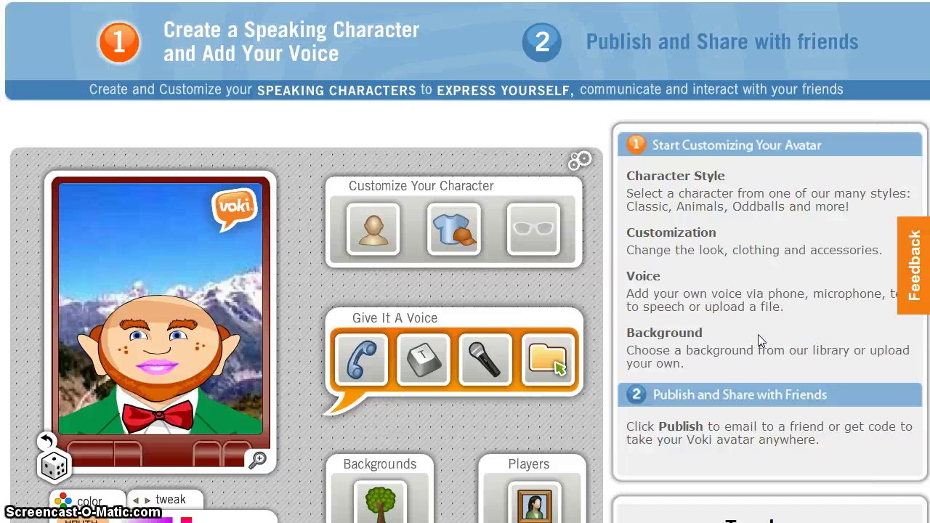
Make the avatar a Classic female character with a short black hairstyle
click(375, 243)
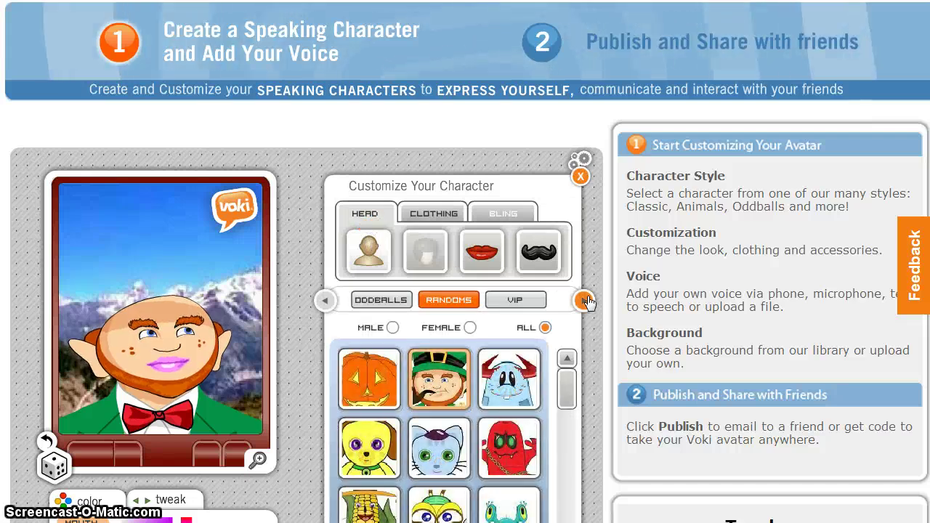
click(584, 301)
click(585, 301)
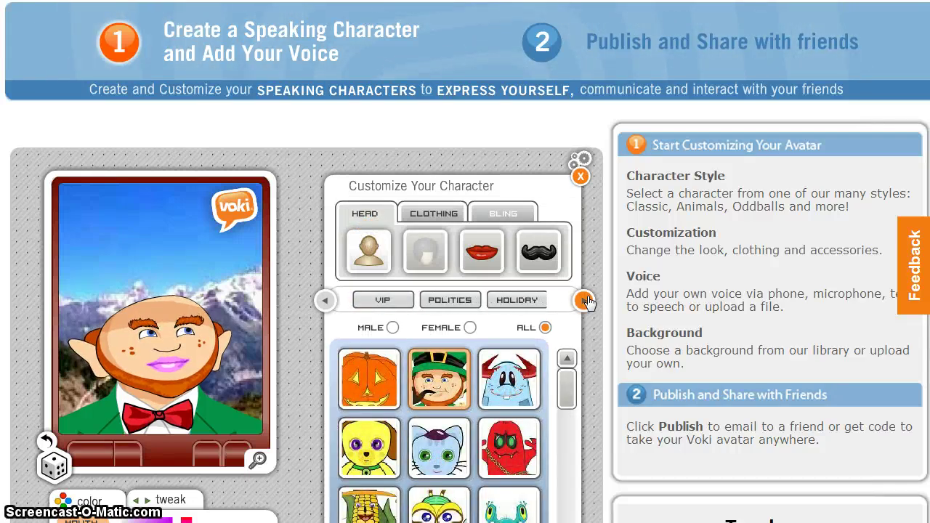
click(448, 301)
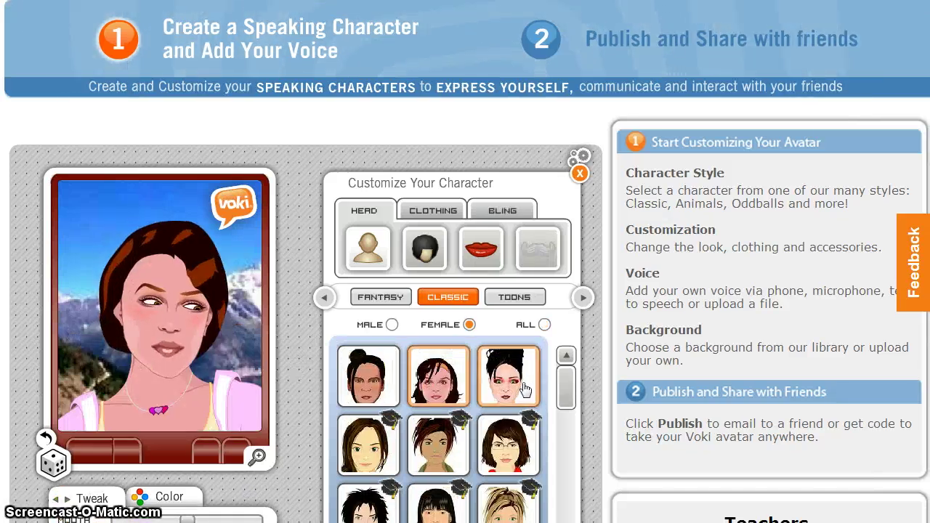
click(525, 390)
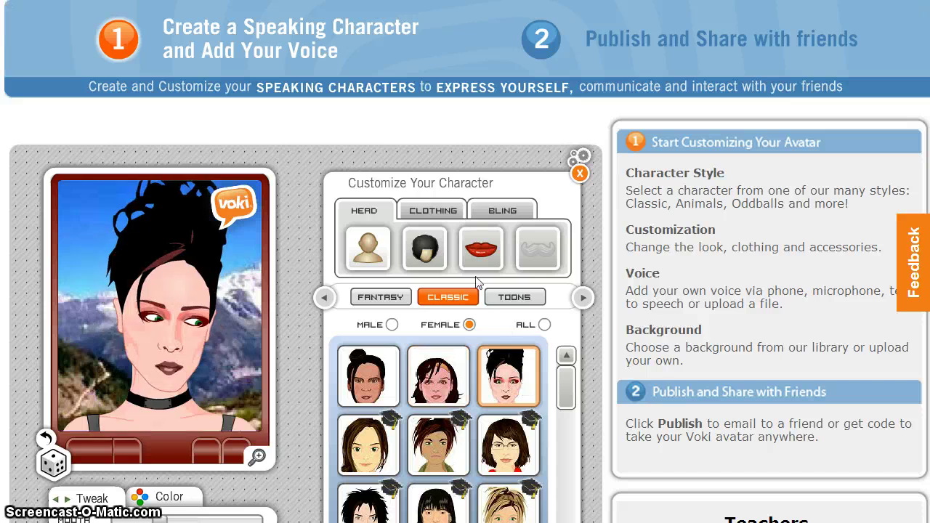
click(428, 251)
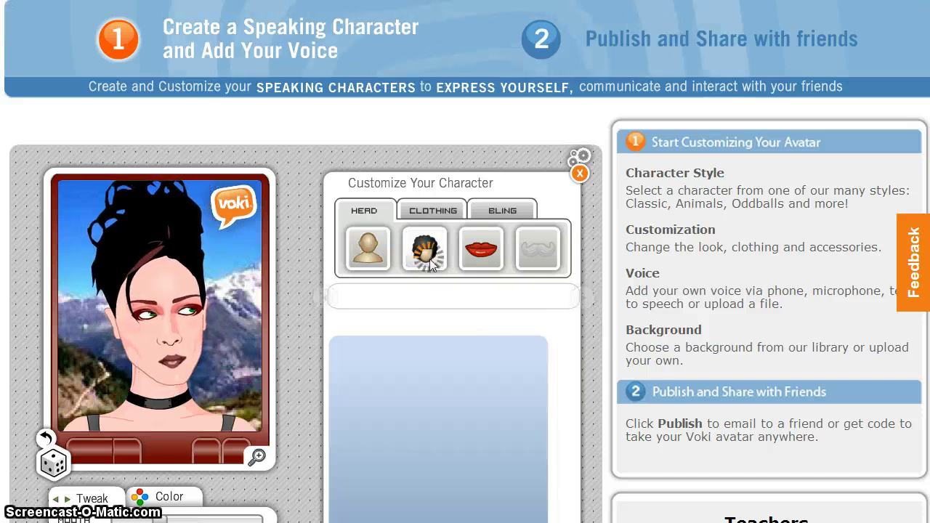
click(478, 255)
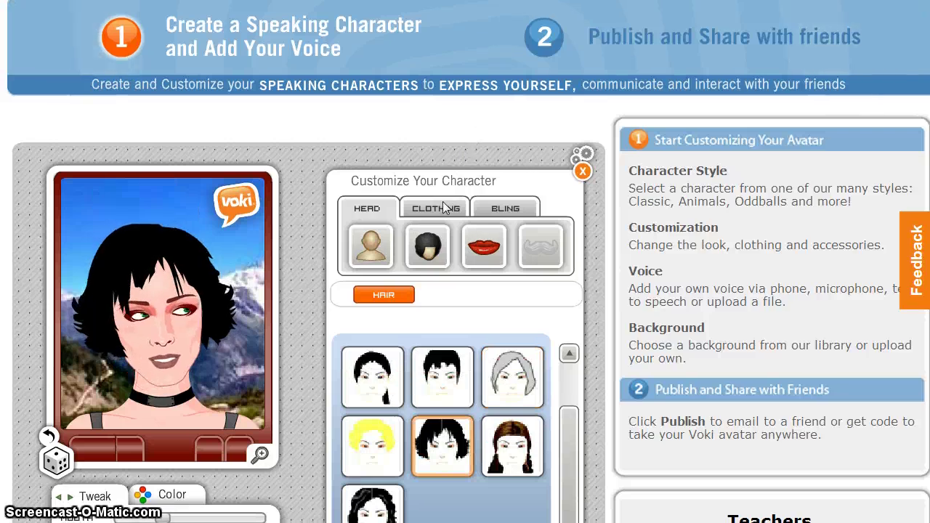
Dress the avatar in a green top with a white scarf and add thin glasses
click(443, 211)
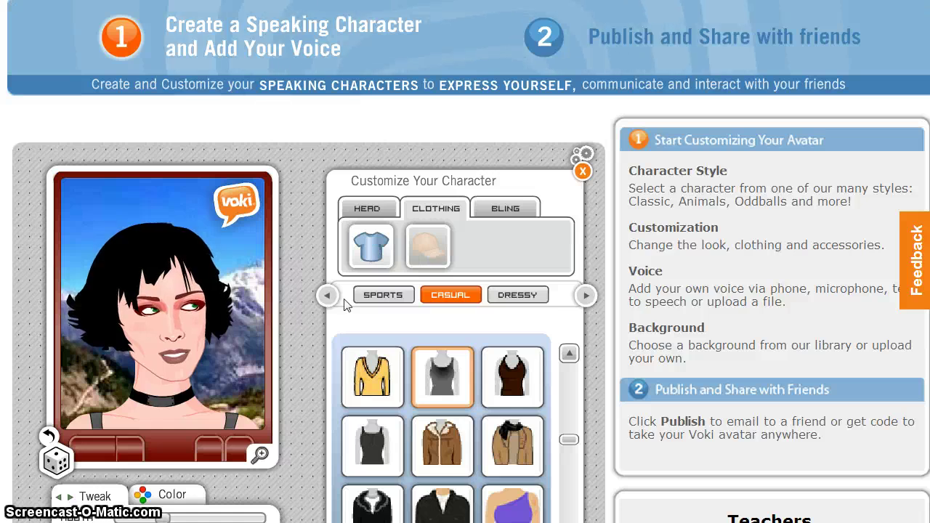
click(585, 298)
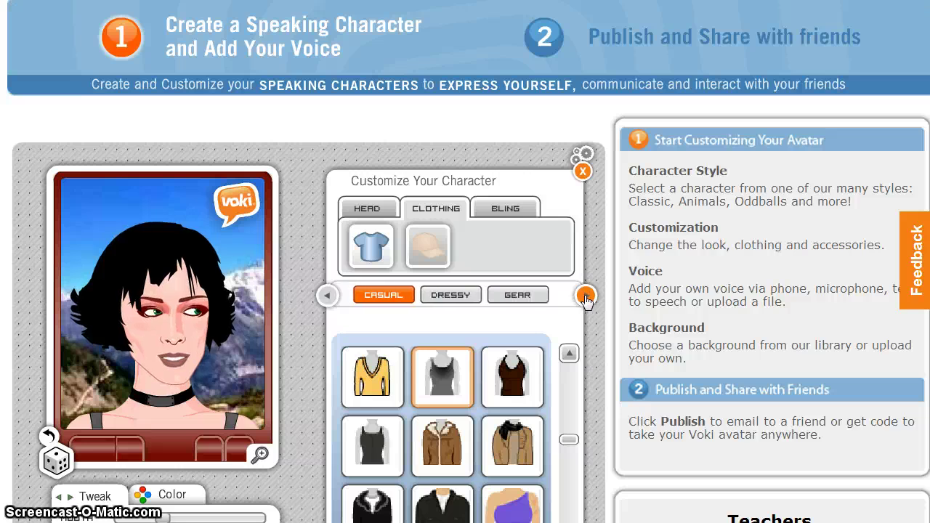
click(585, 296)
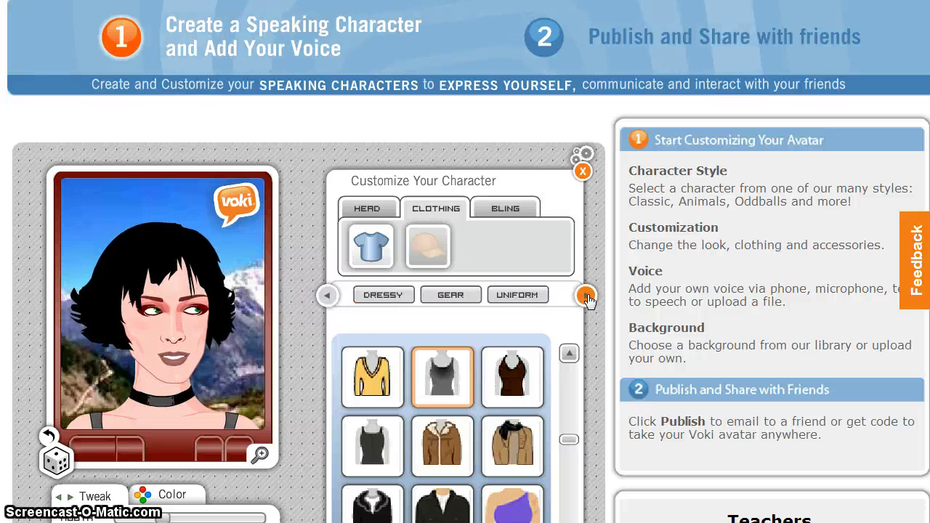
click(586, 296)
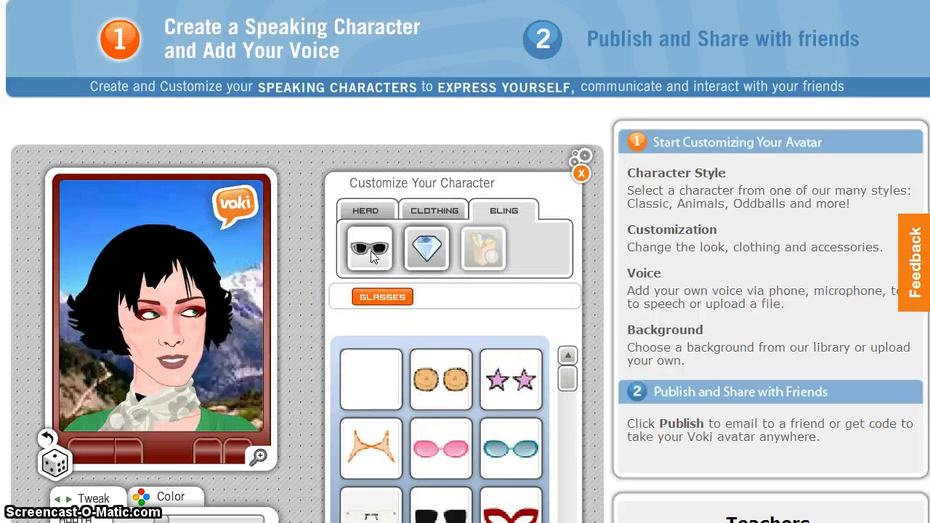
click(421, 263)
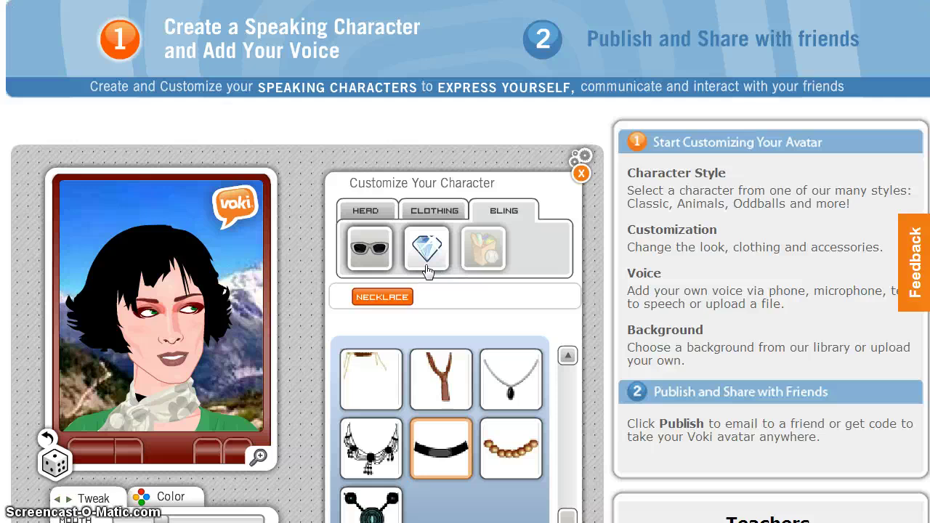
click(372, 259)
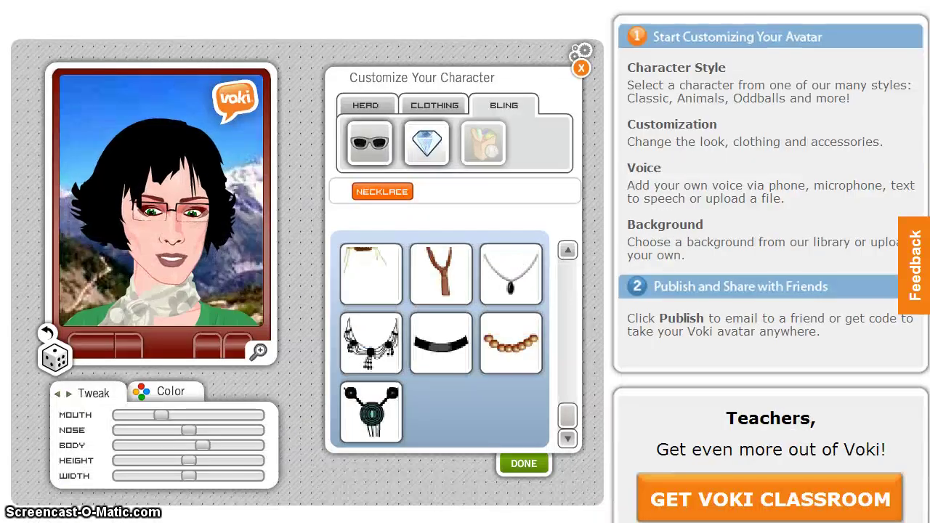
Finish the character's look, browse the Travel and Animated backgrounds, then choose your own background
click(524, 465)
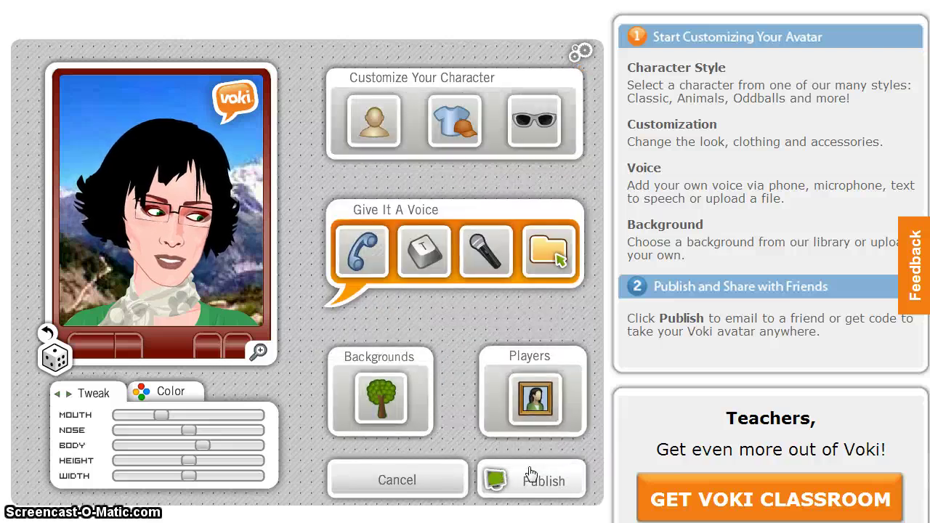
click(393, 412)
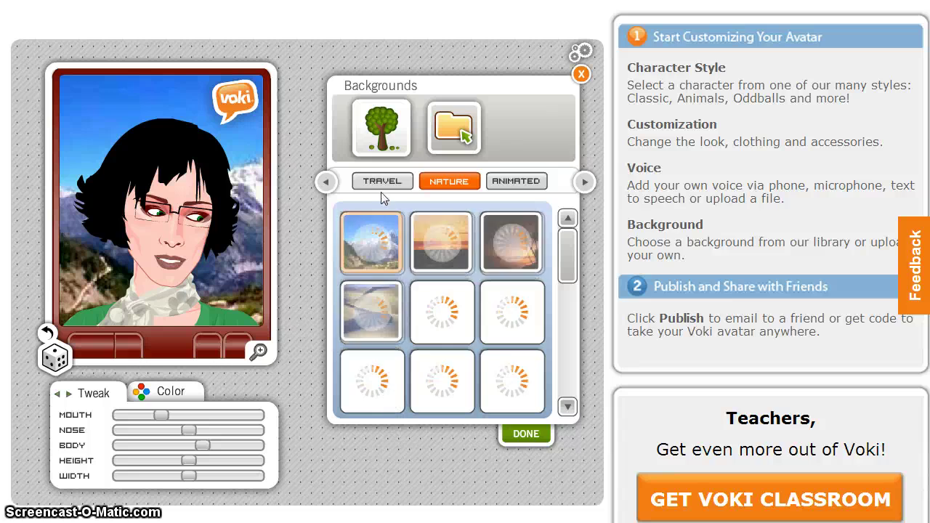
click(380, 183)
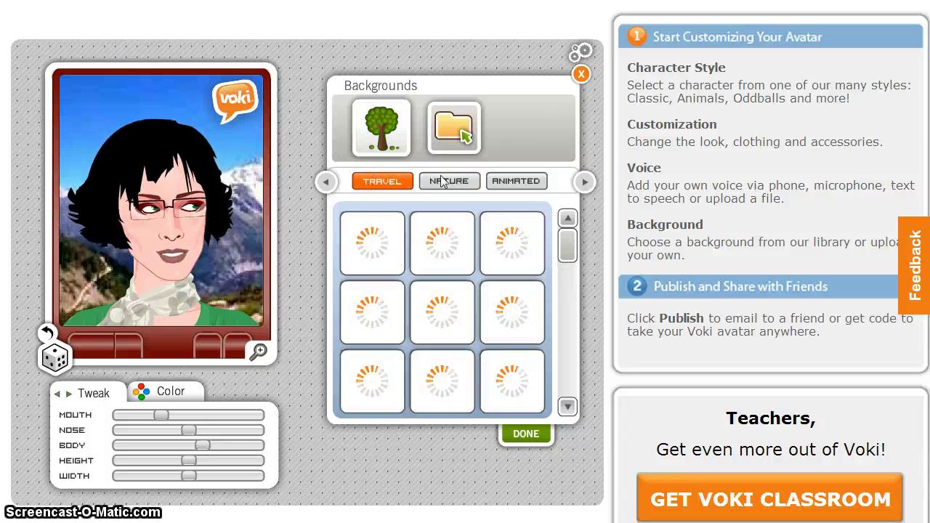
click(516, 182)
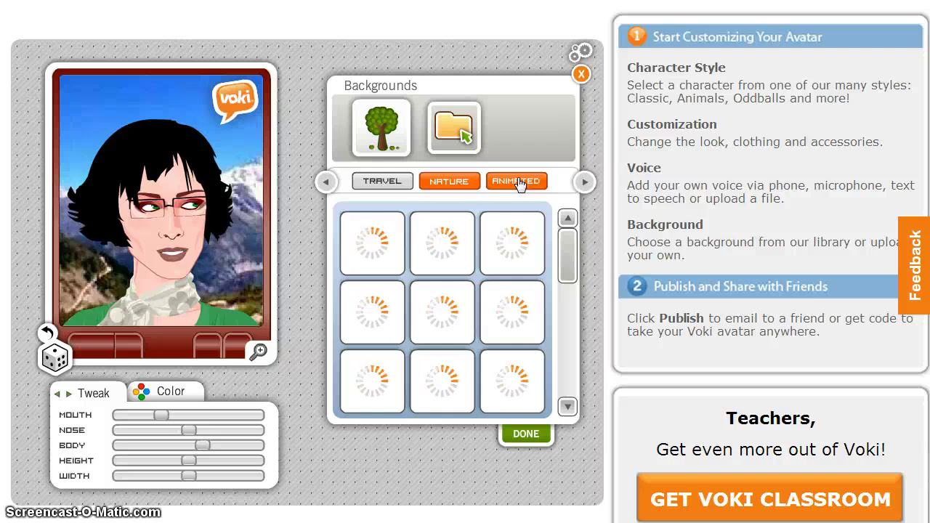
click(457, 136)
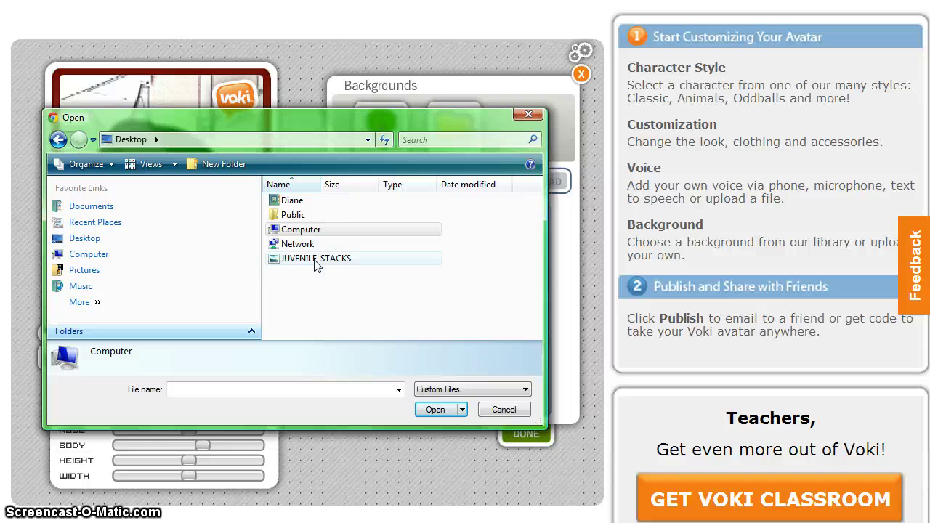
Upload JUVENILE-STACKS.jpg as the avatar's background and close the background choices
click(316, 258)
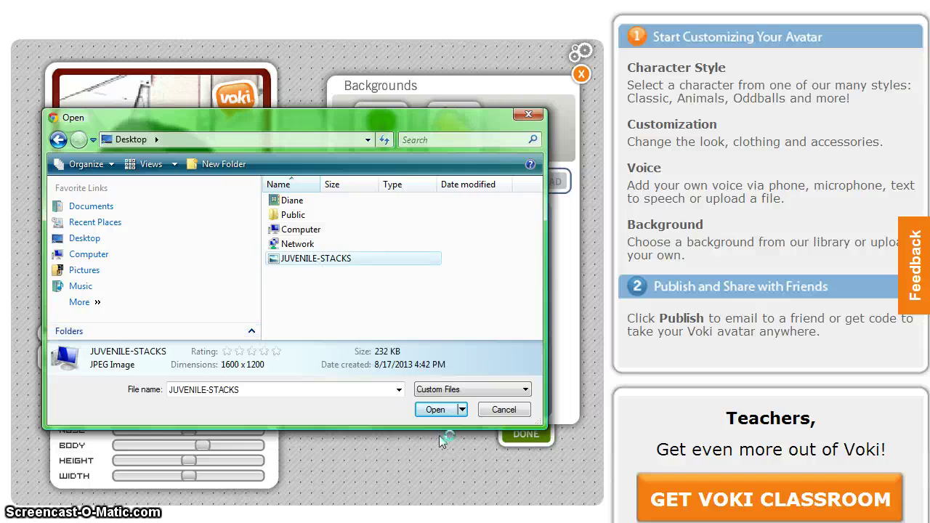
click(435, 409)
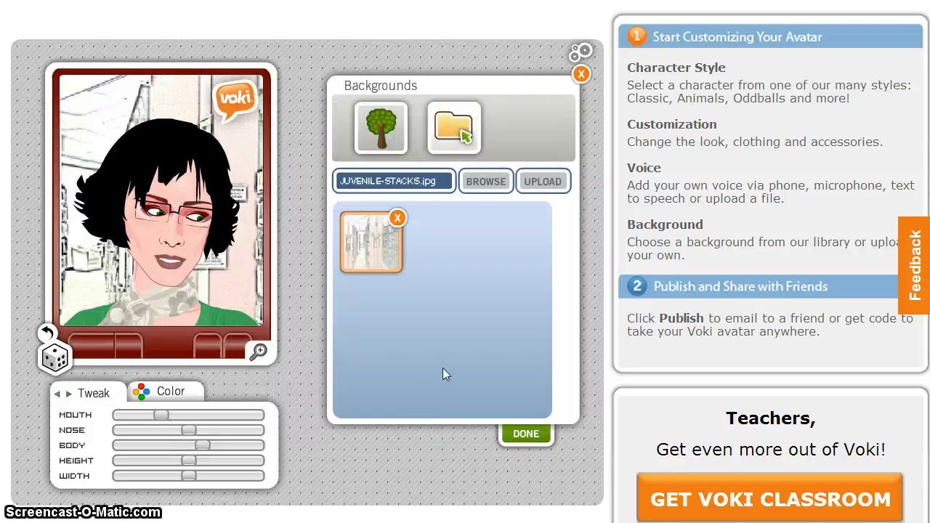
click(560, 181)
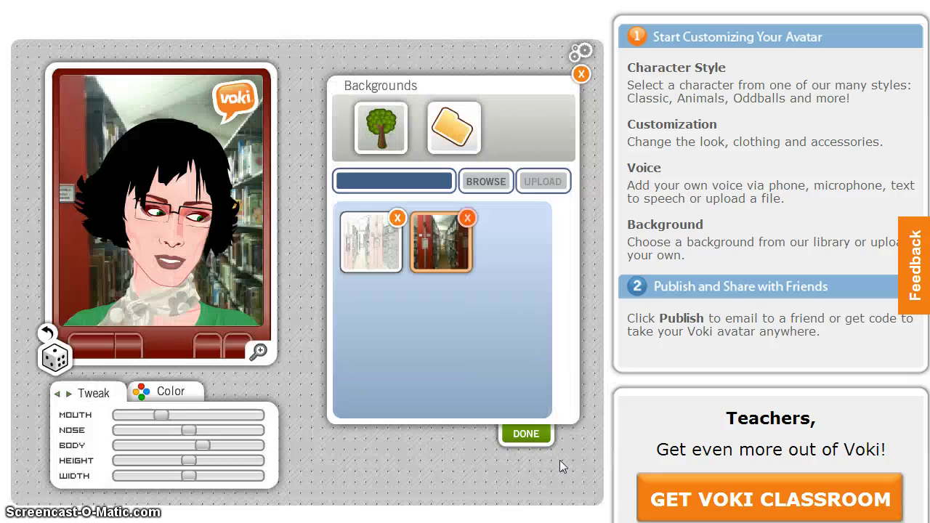
click(526, 435)
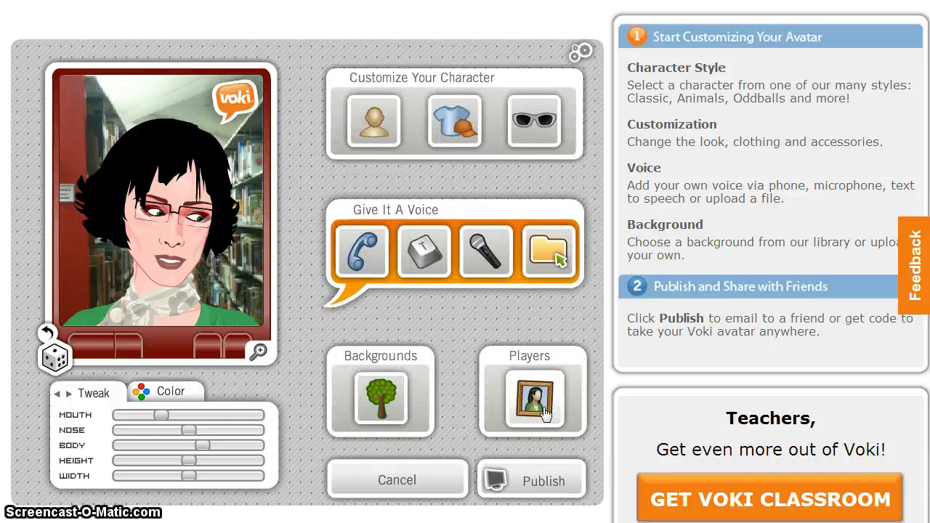
Give the player frame a blue theme and bring up the avatar's Color settings
click(535, 399)
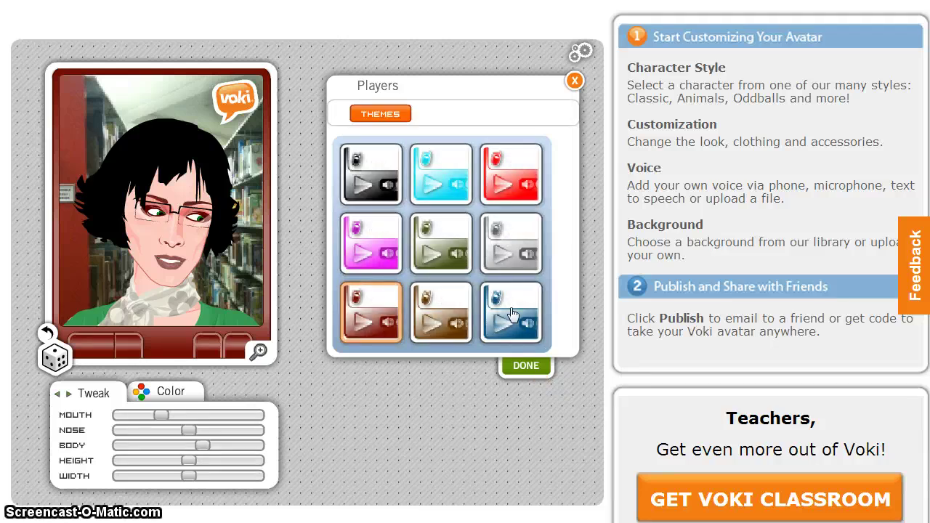
click(513, 313)
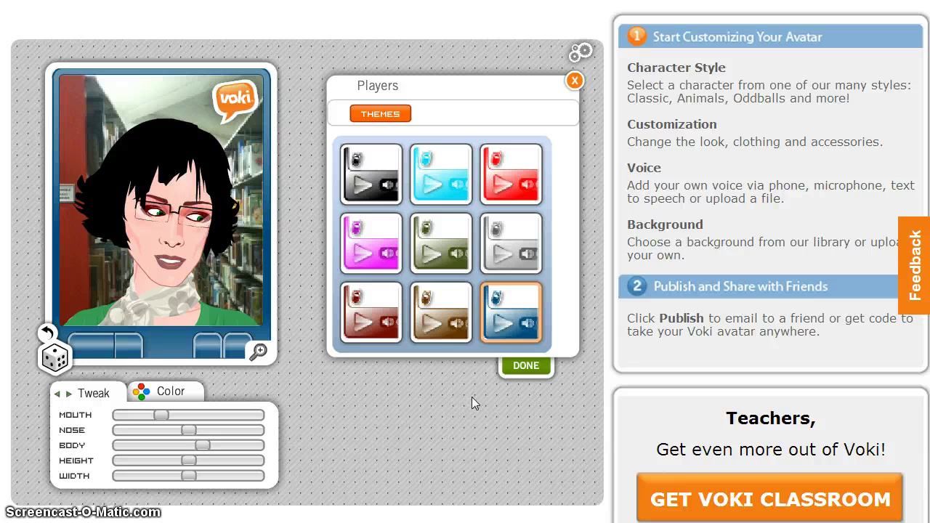
click(526, 366)
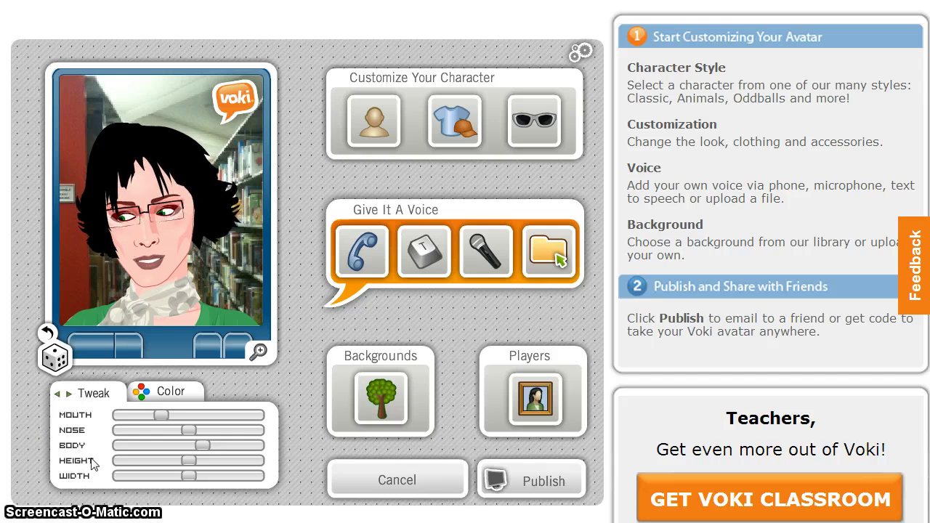
click(165, 391)
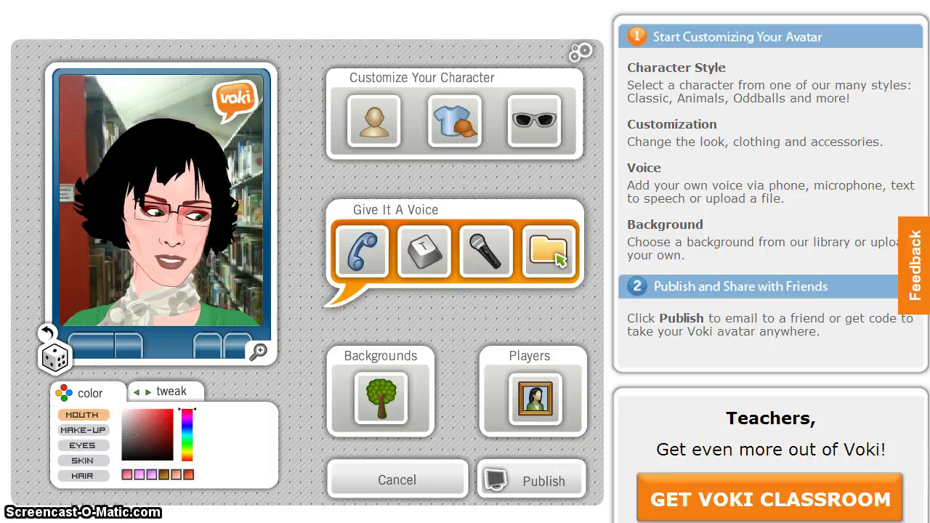
Return to the Tweak sliders and reveal the zoom and positioning controls
click(171, 391)
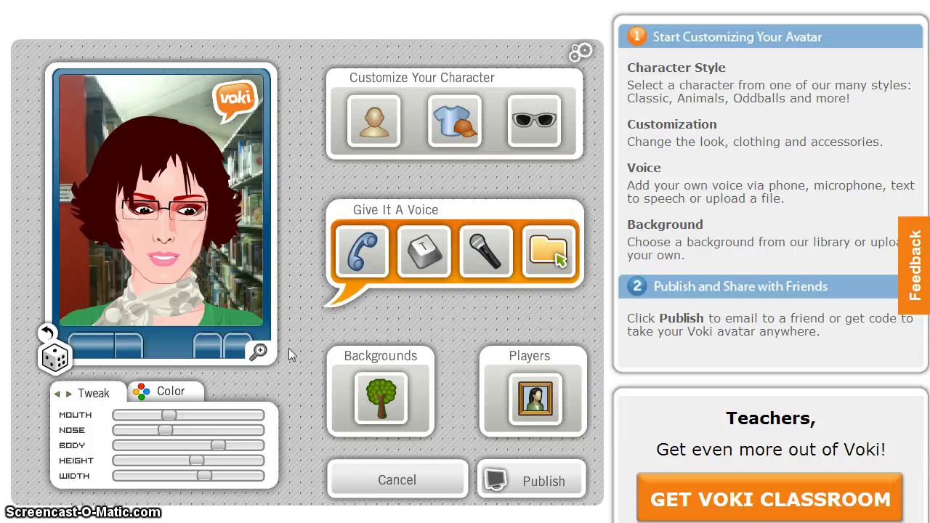
click(260, 353)
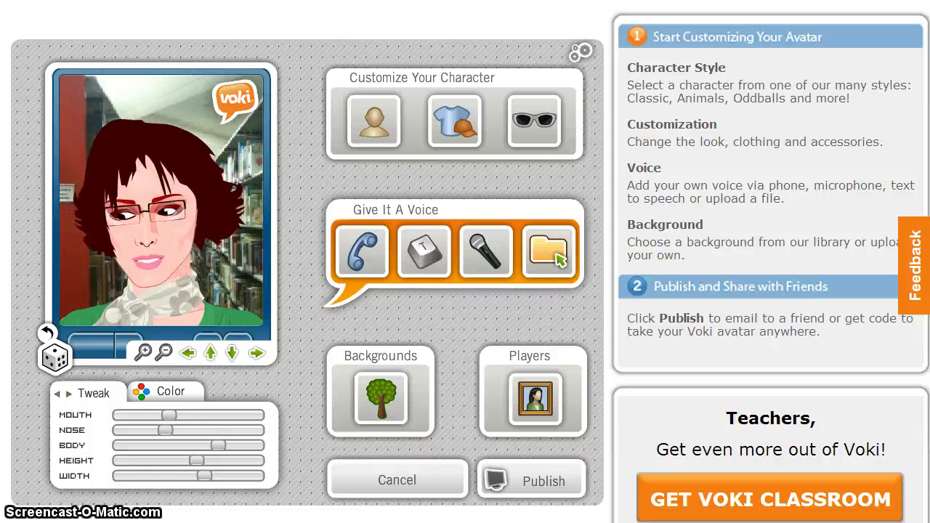
Zoom out, then slightly in, and shift the avatar right and up in the preview
click(164, 351)
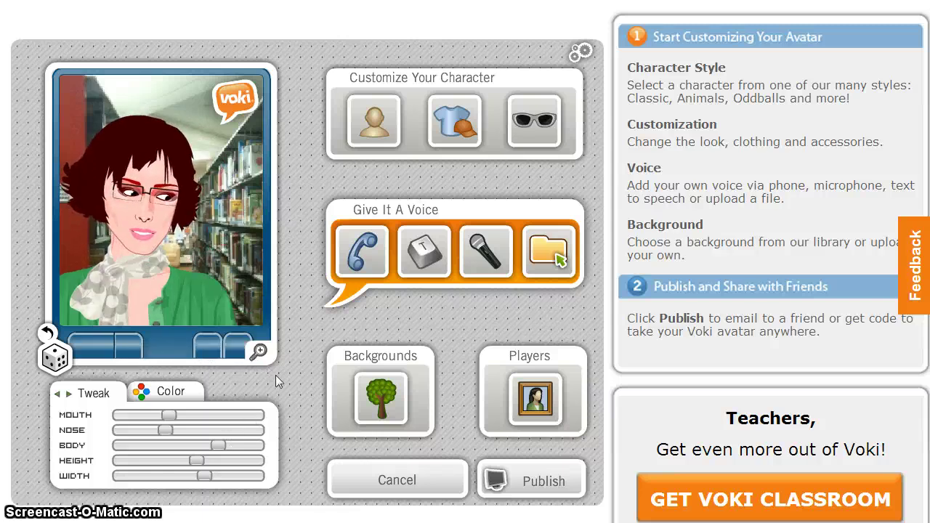
mouse_move(263, 351)
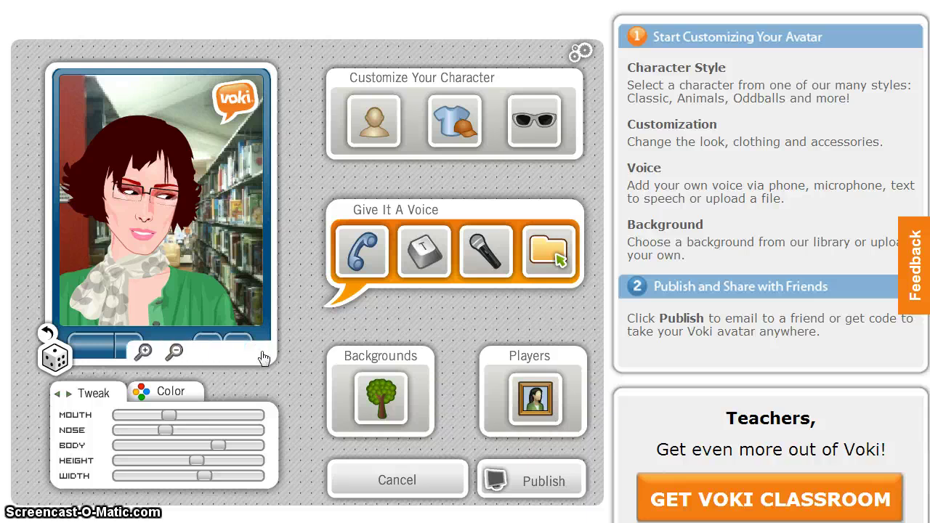
click(145, 353)
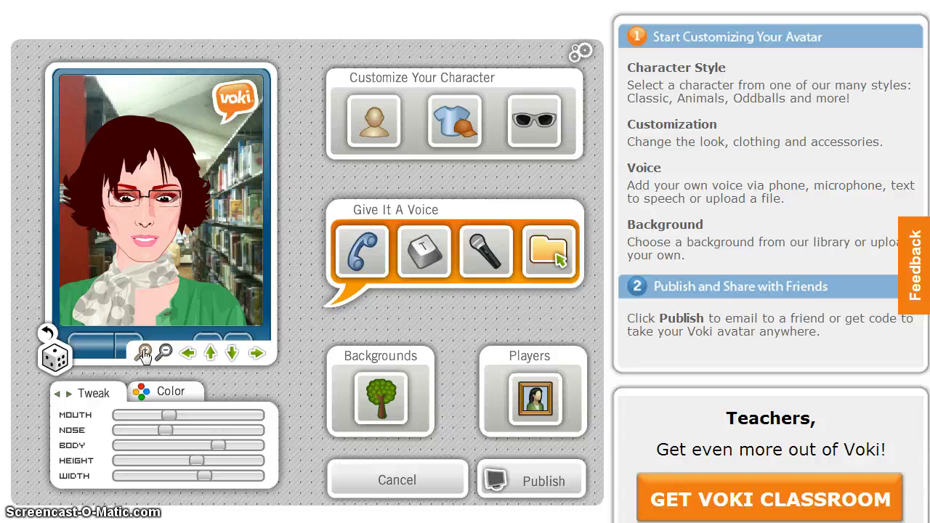
click(258, 355)
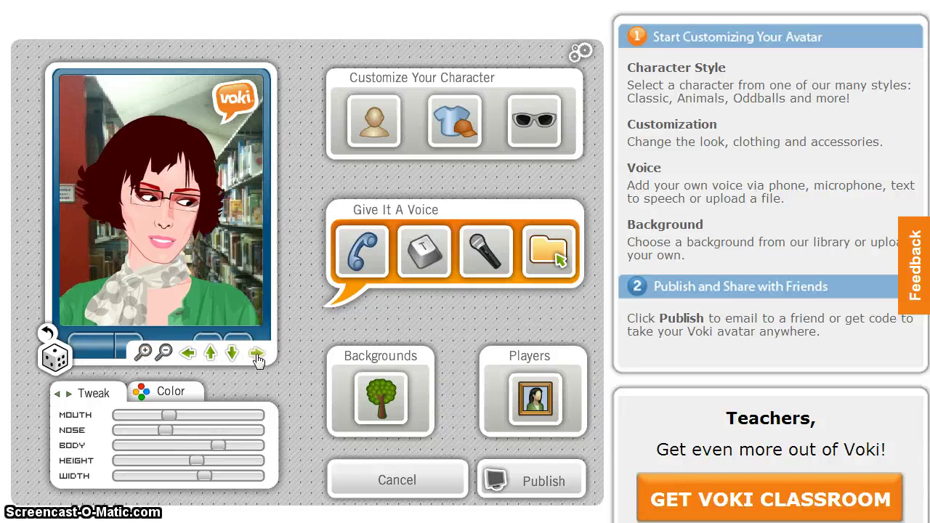
click(211, 355)
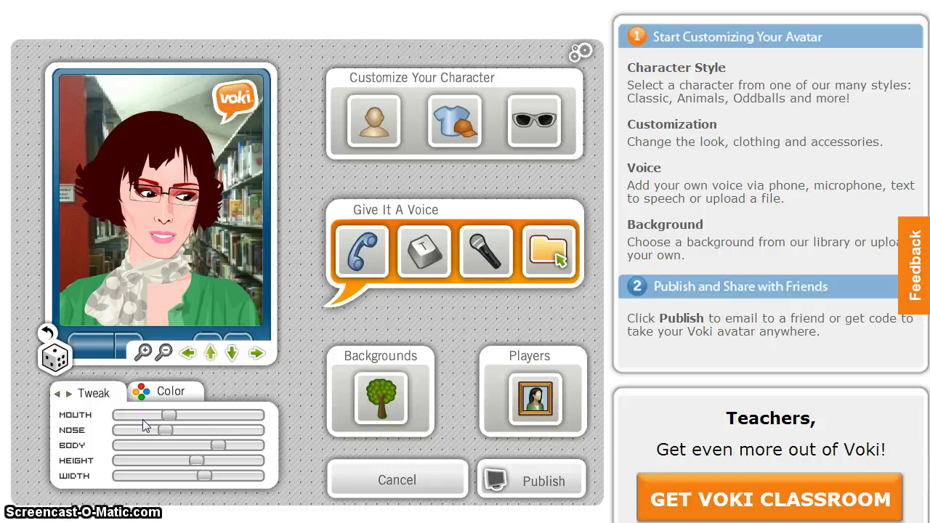
click(257, 353)
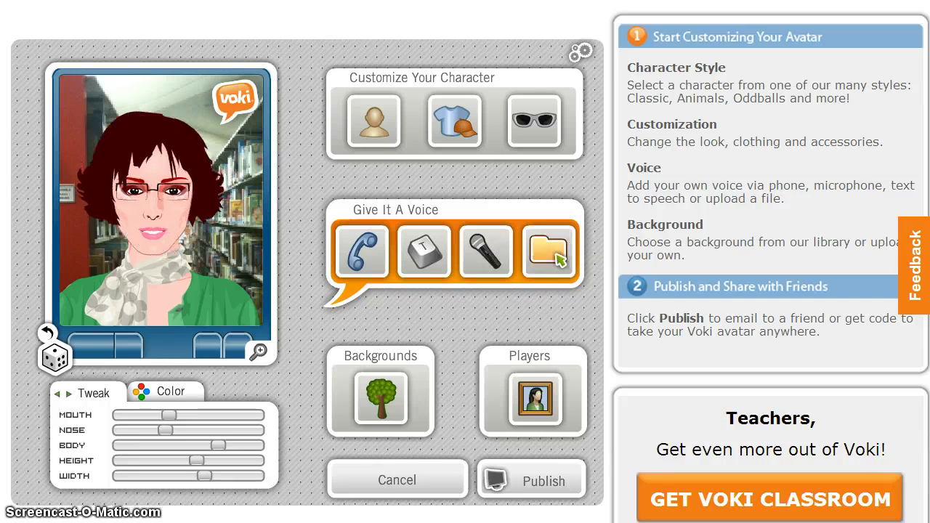
Upload voki-intro.mp3 from the computer as the avatar's voice
click(552, 257)
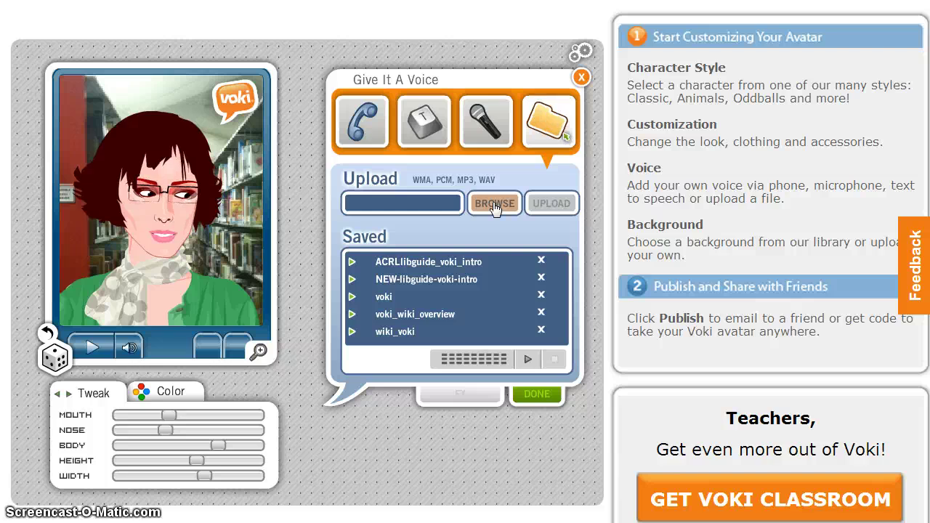
click(494, 204)
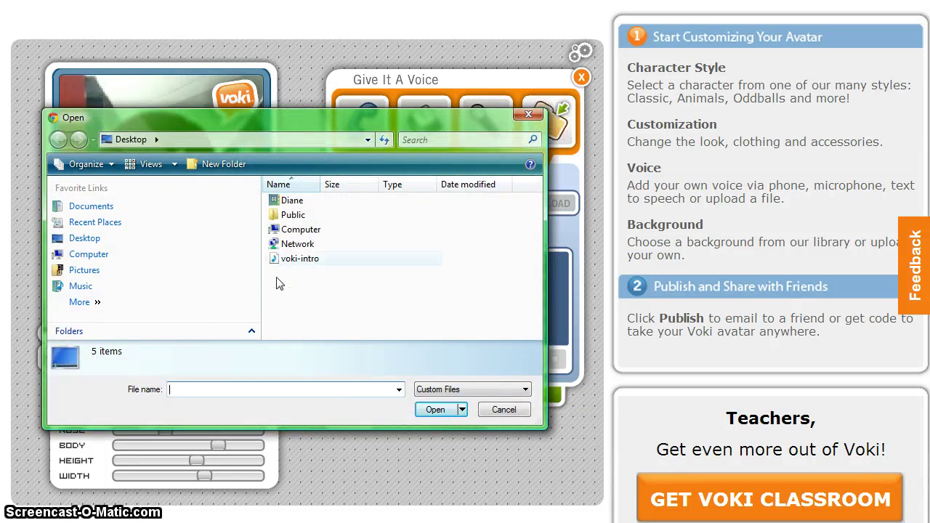
click(304, 260)
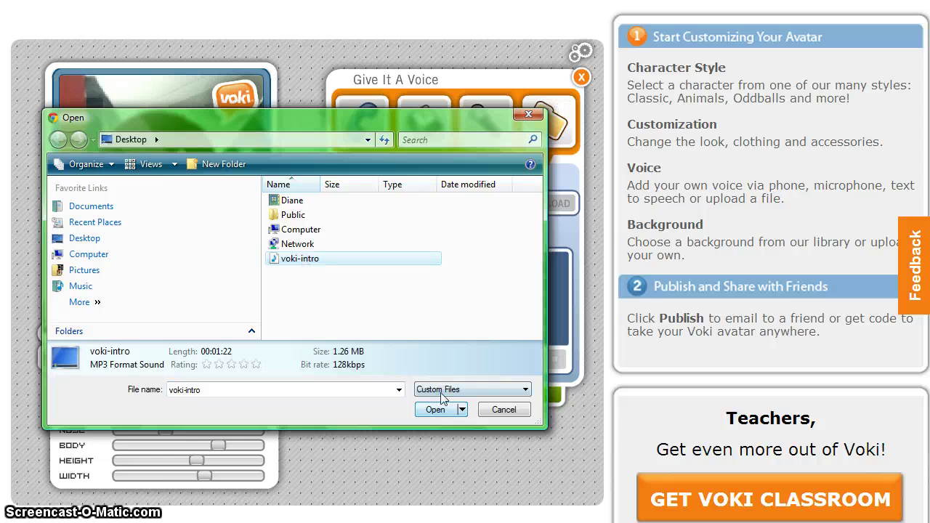
click(435, 410)
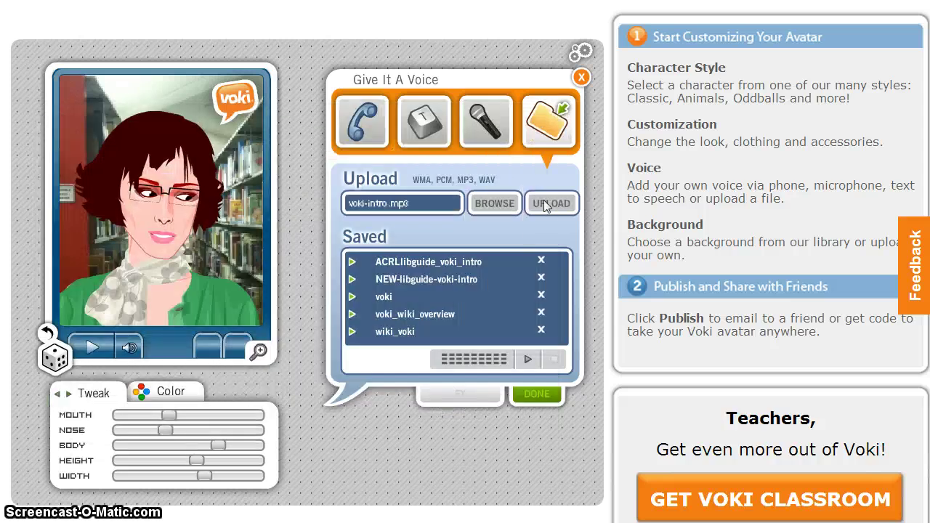
click(562, 200)
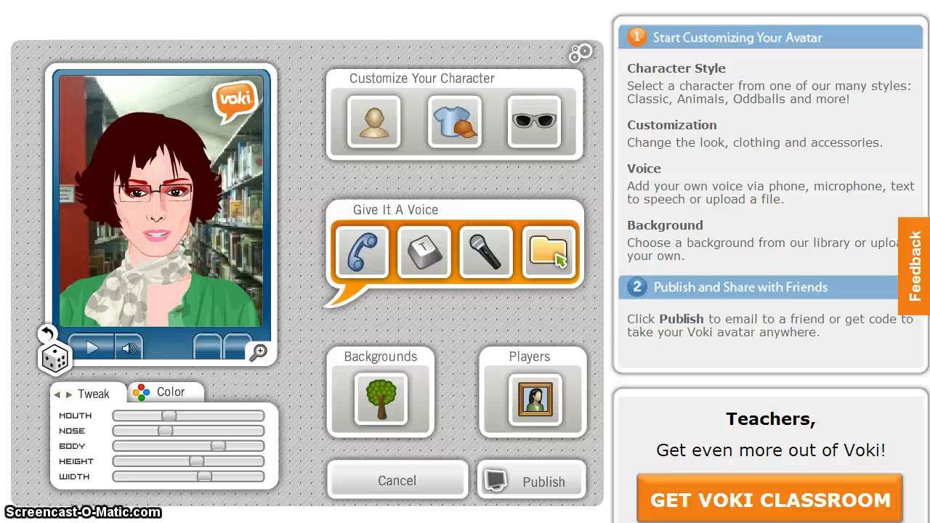
Set the scene's audio to play automatically when the Voki loads
click(585, 55)
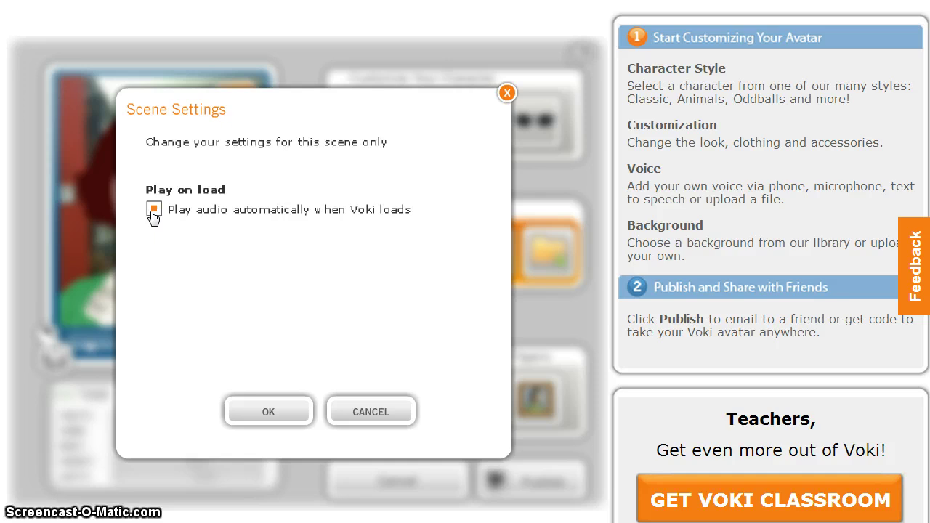
click(285, 416)
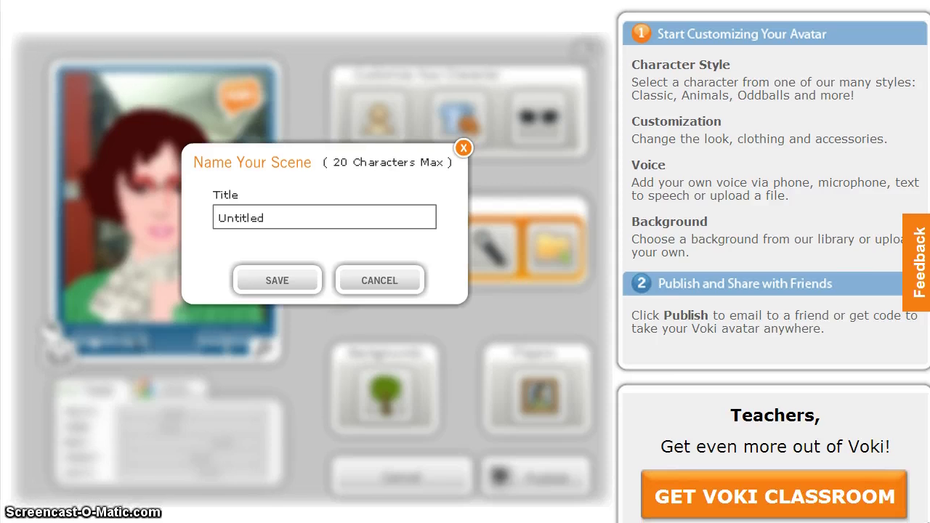
Save the scene with the title 'Voki Intro' and dismiss the saved confirmation
text(Voki Intro)
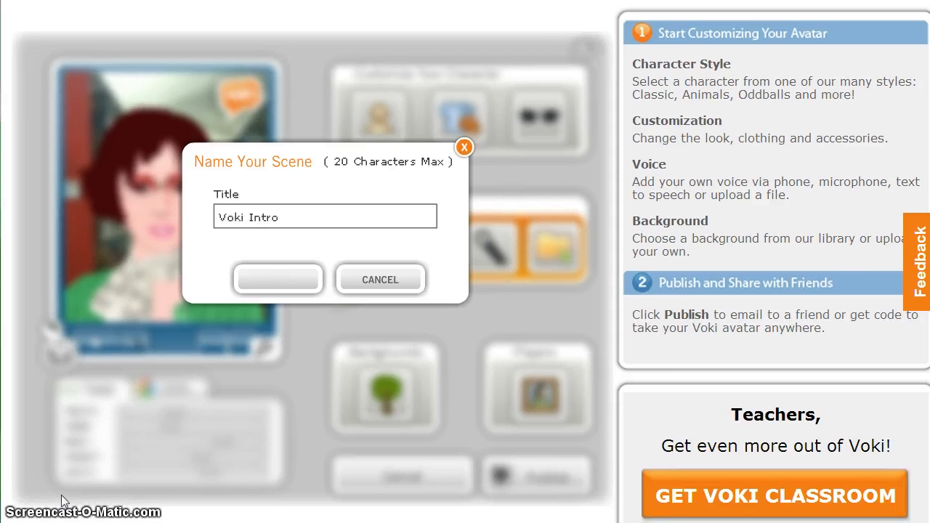
click(261, 278)
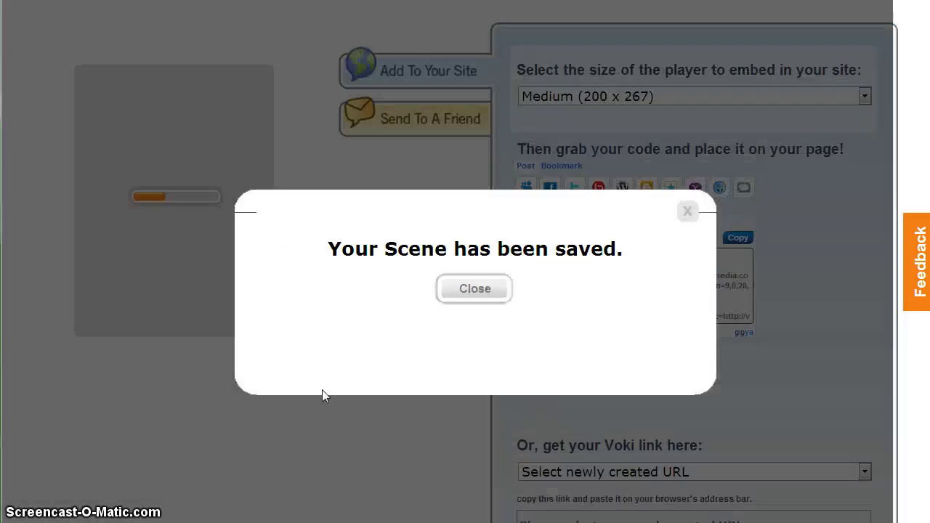
click(479, 290)
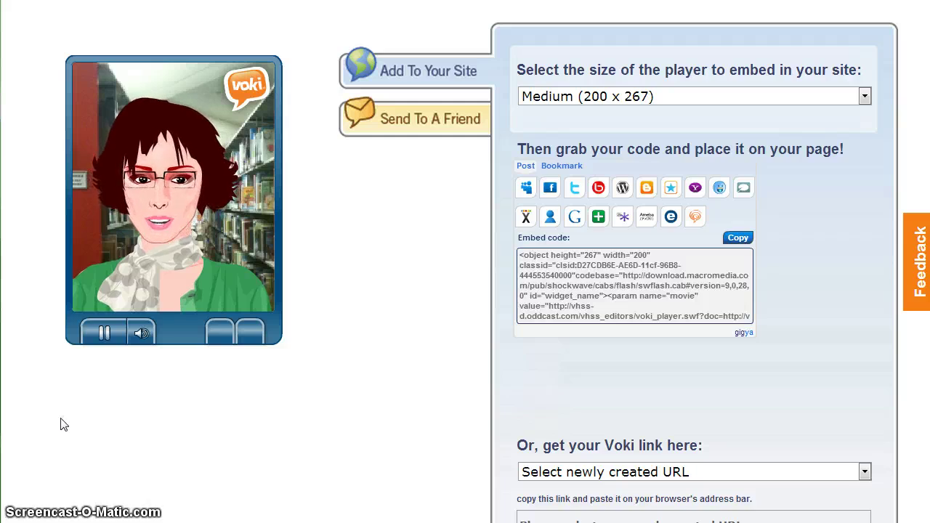
Stop the avatar's speech, then generate and select the Standard Voki link for the 267 × 200 player
click(104, 334)
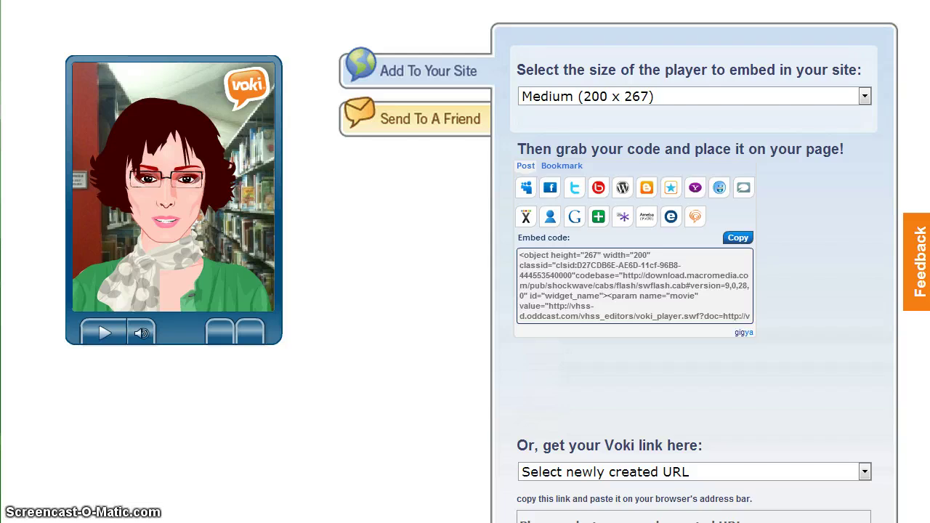
scroll(479, 268, down, 3)
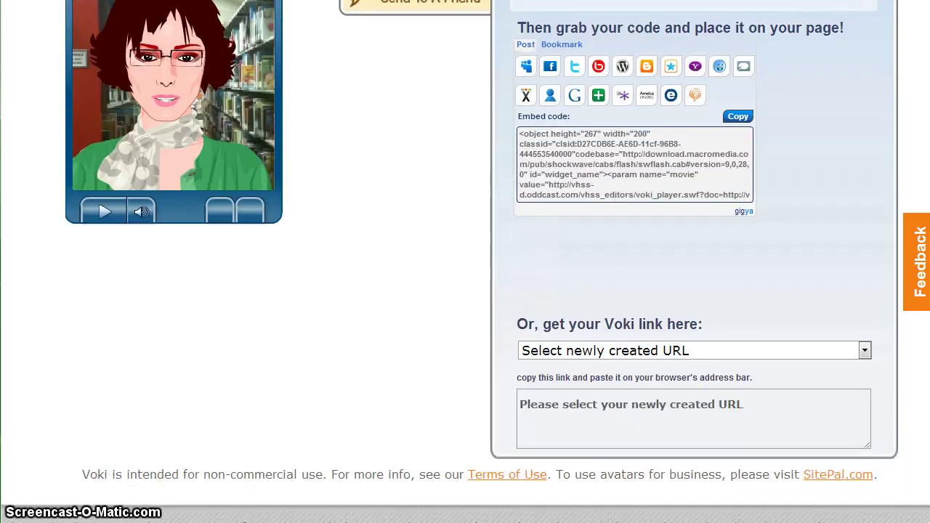
click(739, 351)
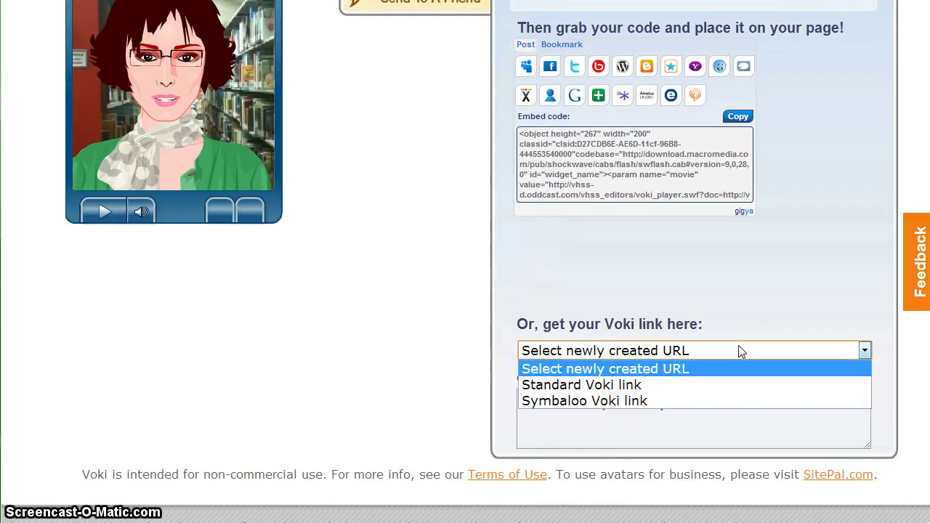
click(741, 396)
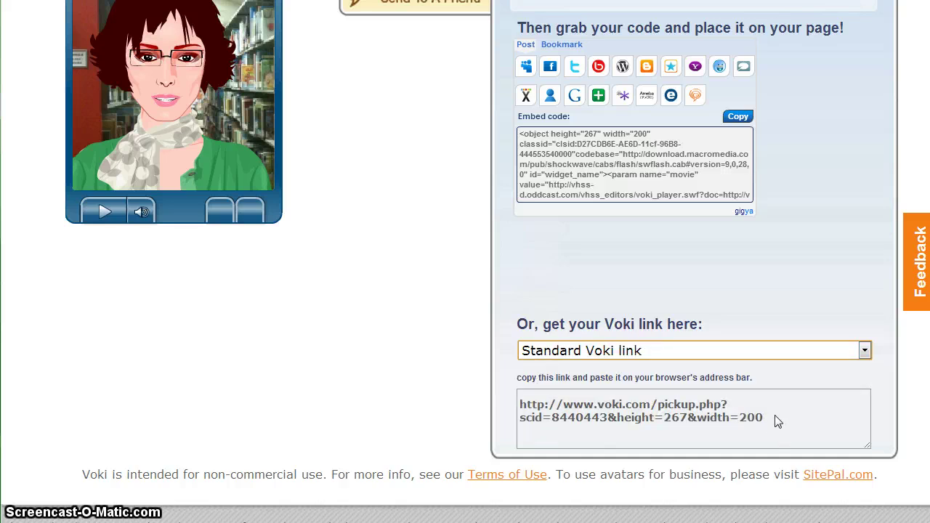
drag(770, 414, 518, 408)
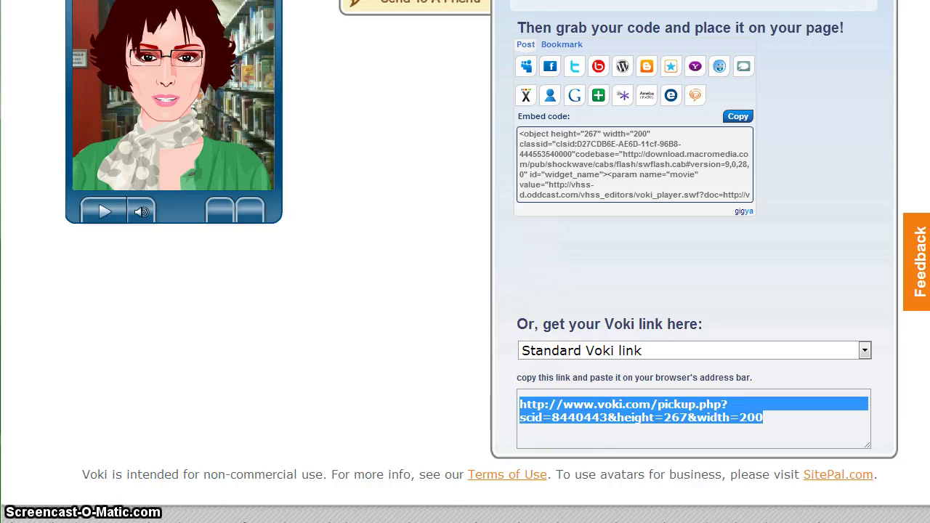
scroll(465, 262, up, 3)
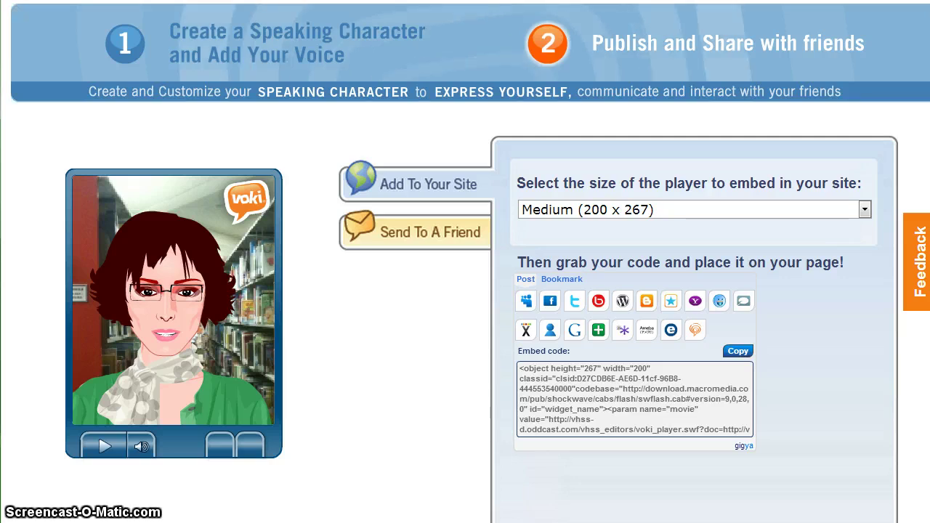